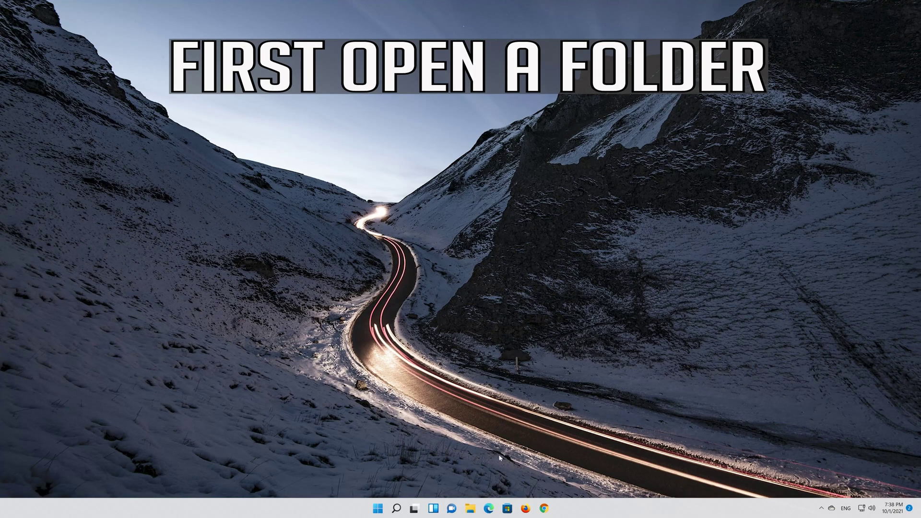
Step: Browse to C:\Program Files\Google\Chrome\Application where the chrome program file lives
{"action": "left_click", "coordinate": [470, 509]}
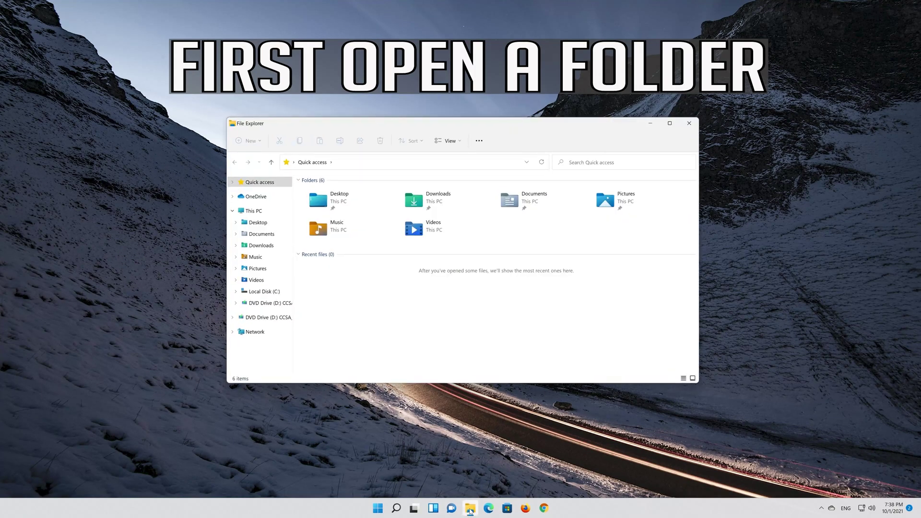
{"action": "left_click", "coordinate": [274, 292]}
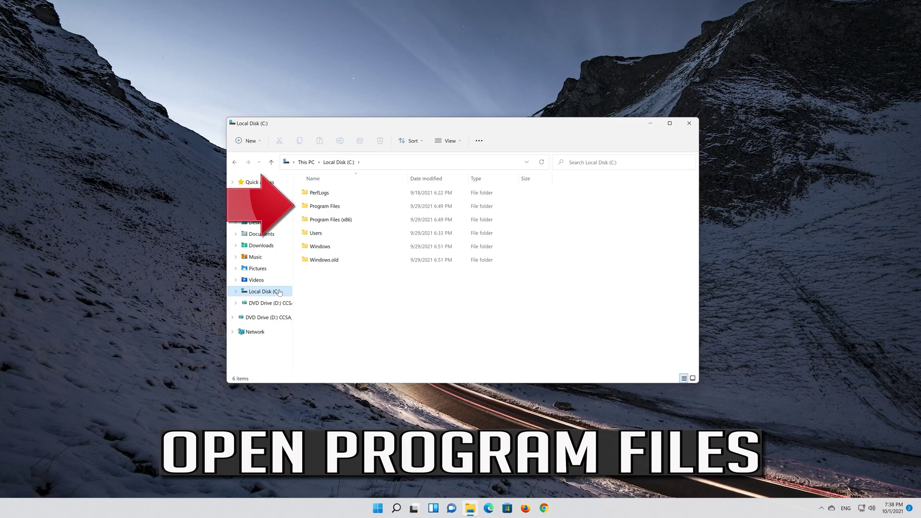
{"action": "left_click", "coordinate": [316, 209]}
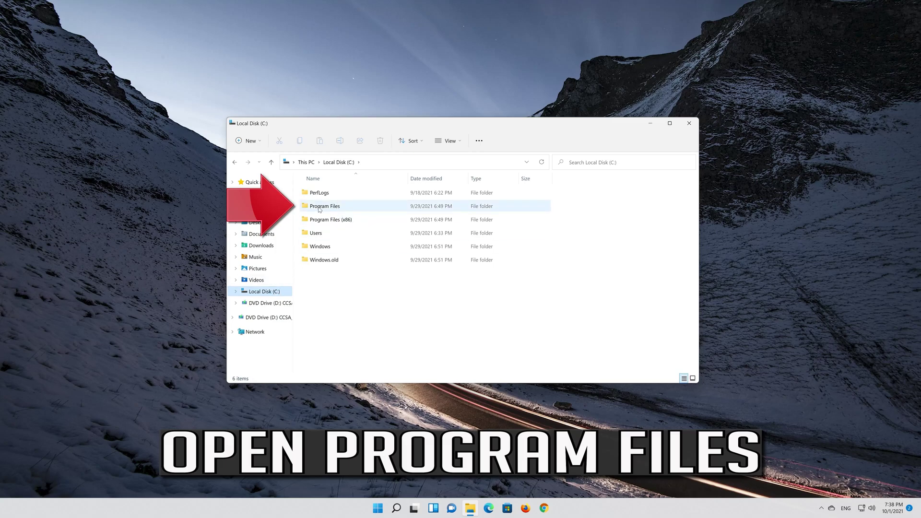
{"action": "double_click", "coordinate": [349, 208]}
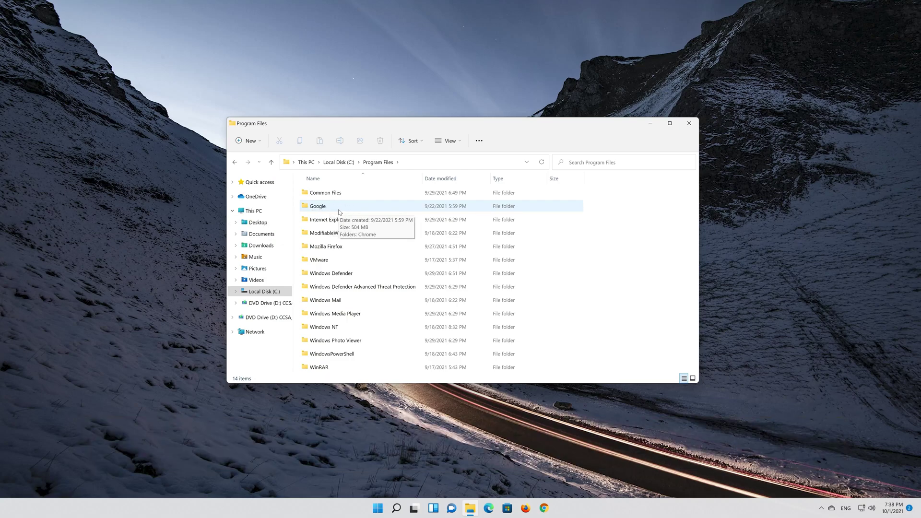
{"action": "double_click", "coordinate": [339, 209]}
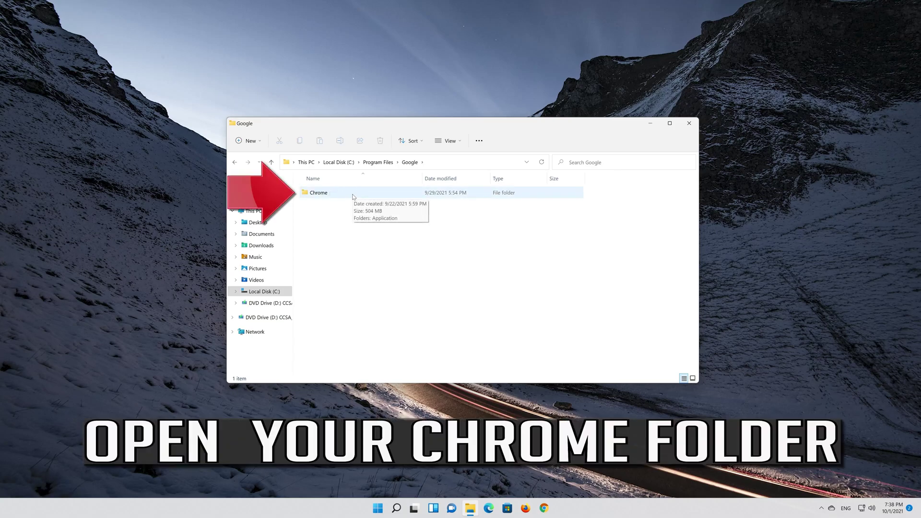
{"action": "double_click", "coordinate": [353, 196]}
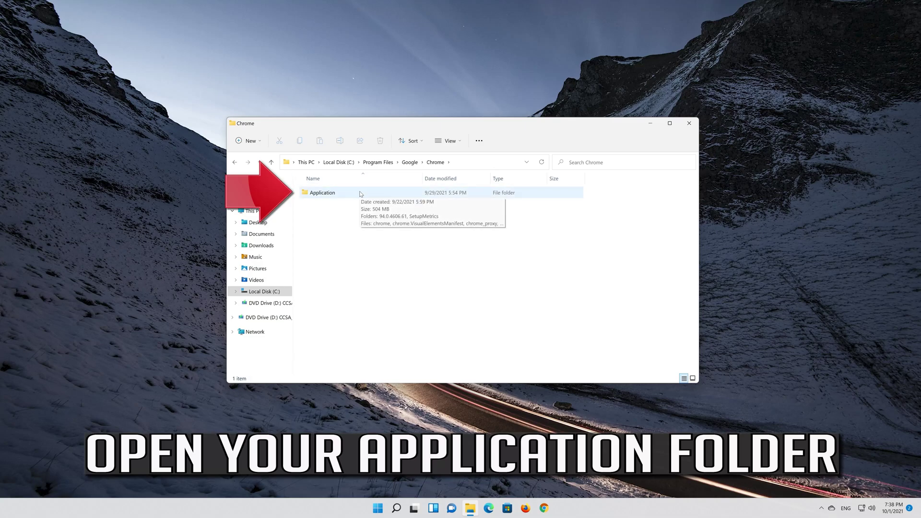
{"action": "double_click", "coordinate": [361, 194]}
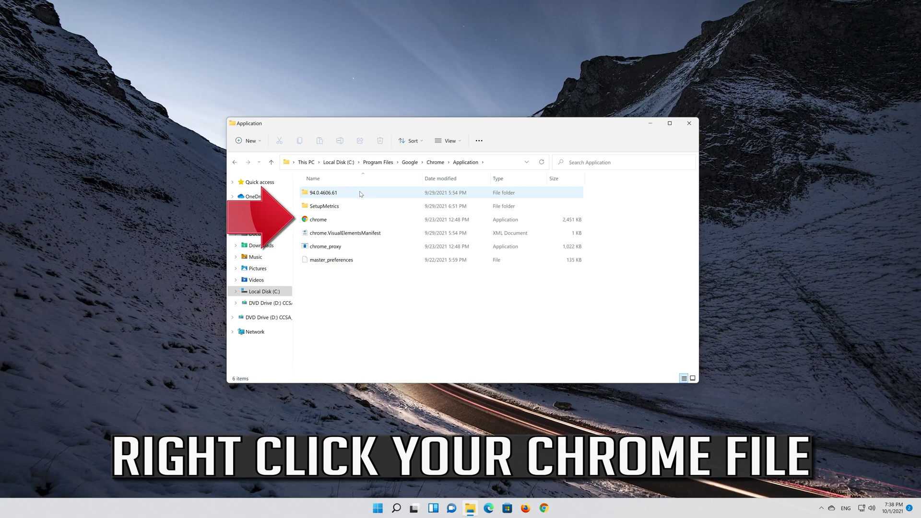
Step: Rename chrome.exe to chrome1 by appending 1 to its name
{"action": "left_click", "coordinate": [339, 219]}
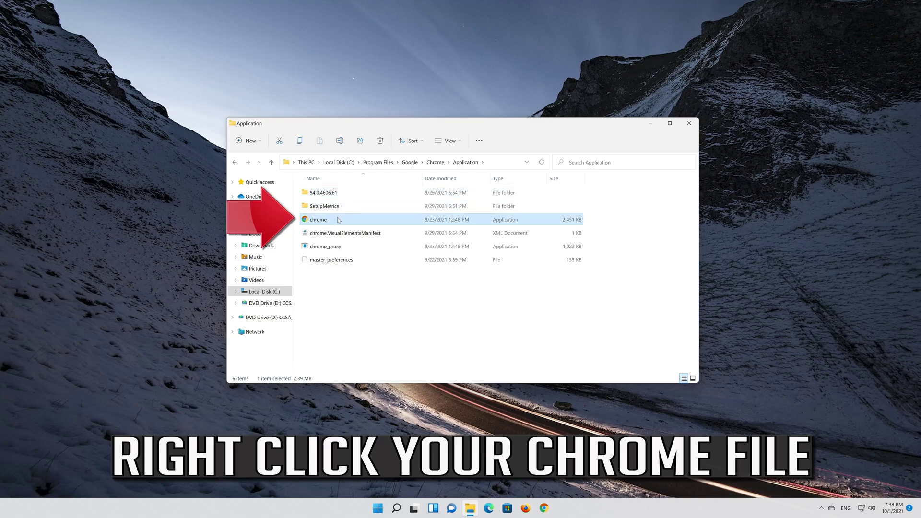
{"action": "right_click", "coordinate": [342, 220]}
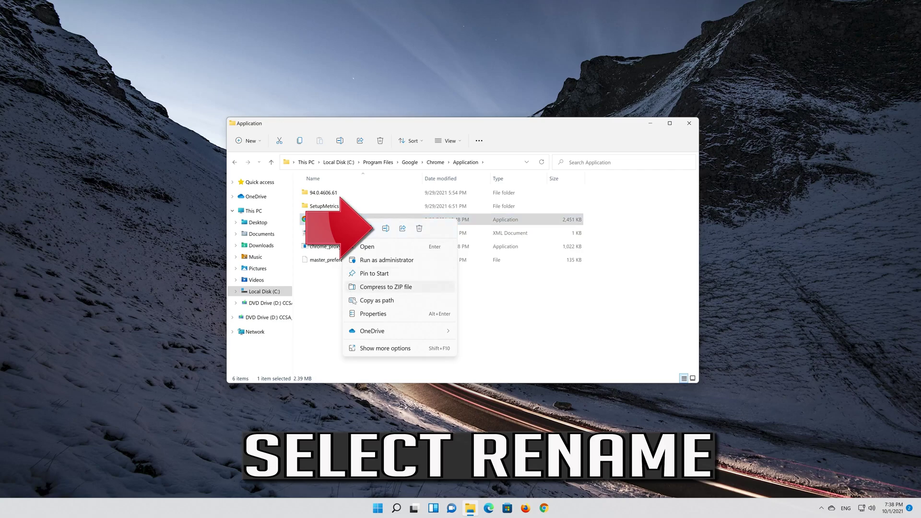
{"action": "left_click", "coordinate": [388, 231]}
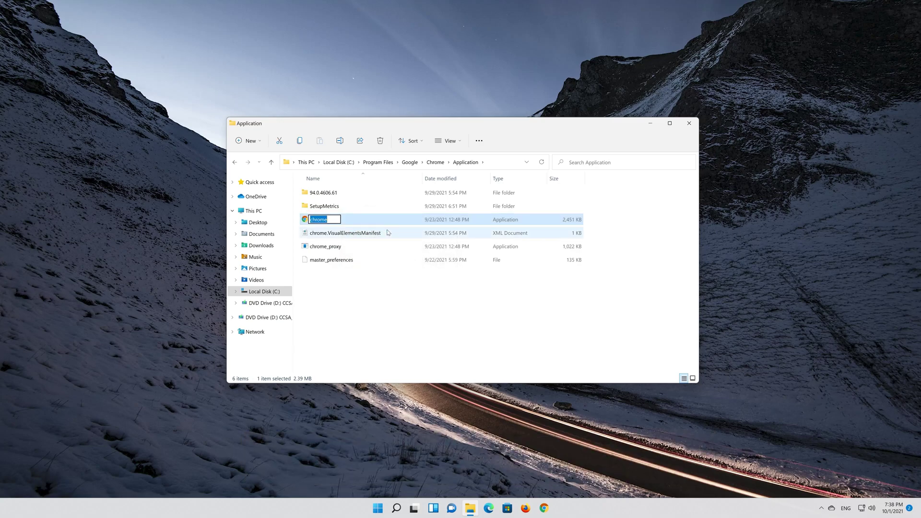
{"action": "key", "text": "End"}
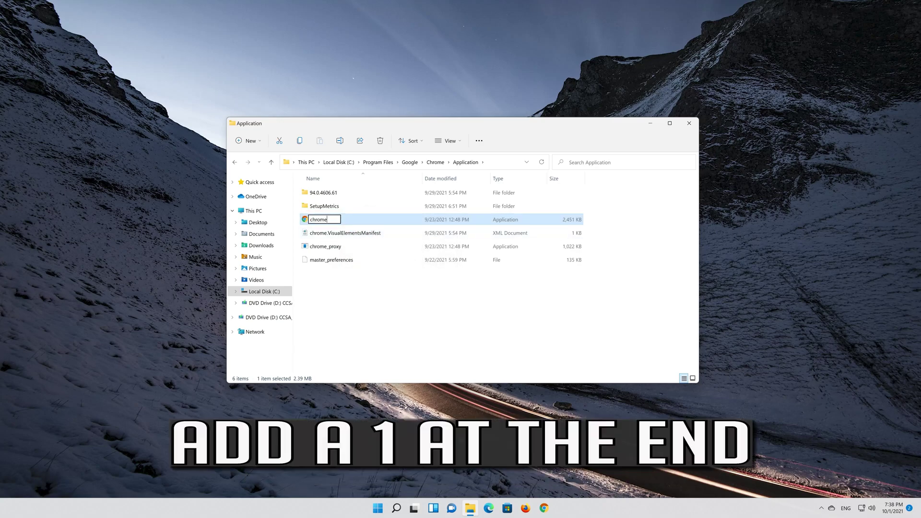
{"action": "type", "text": "1"}
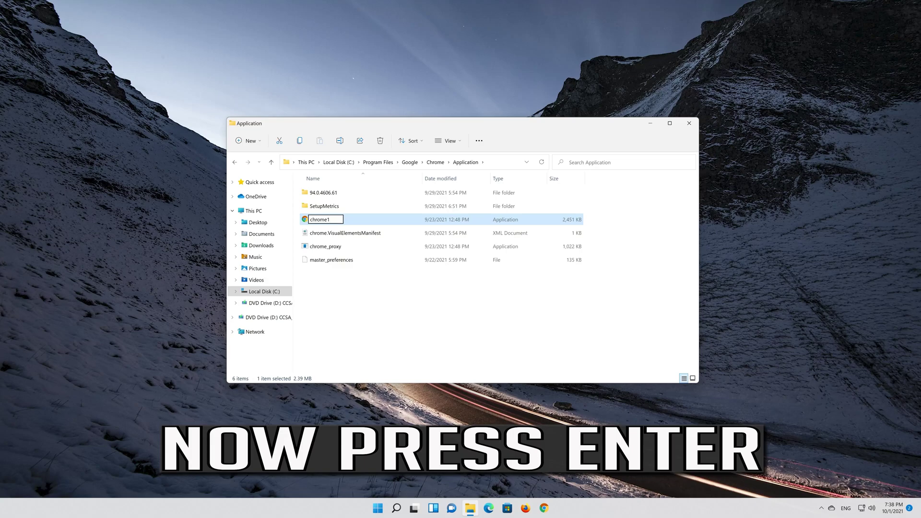
{"action": "key", "text": "Return"}
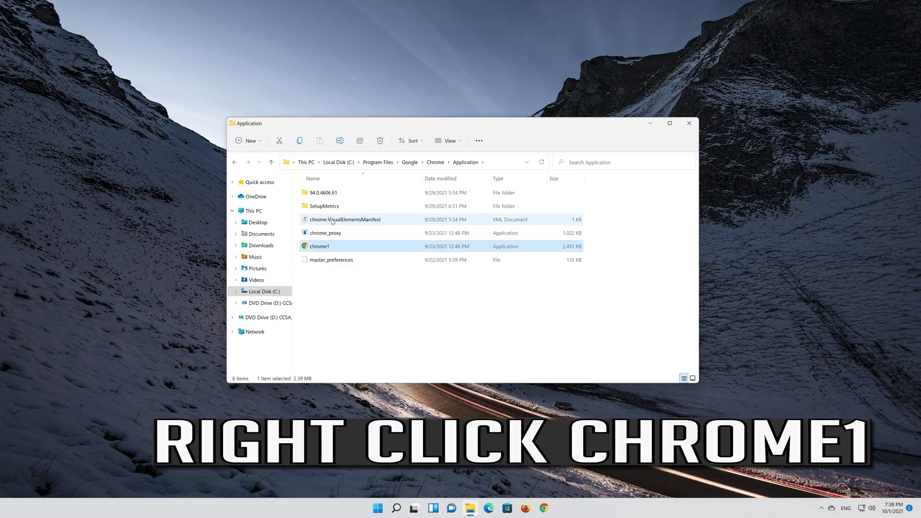
Step: Send chrome1 to the desktop as a shortcut via Show more options > Send to
{"action": "right_click", "coordinate": [322, 250]}
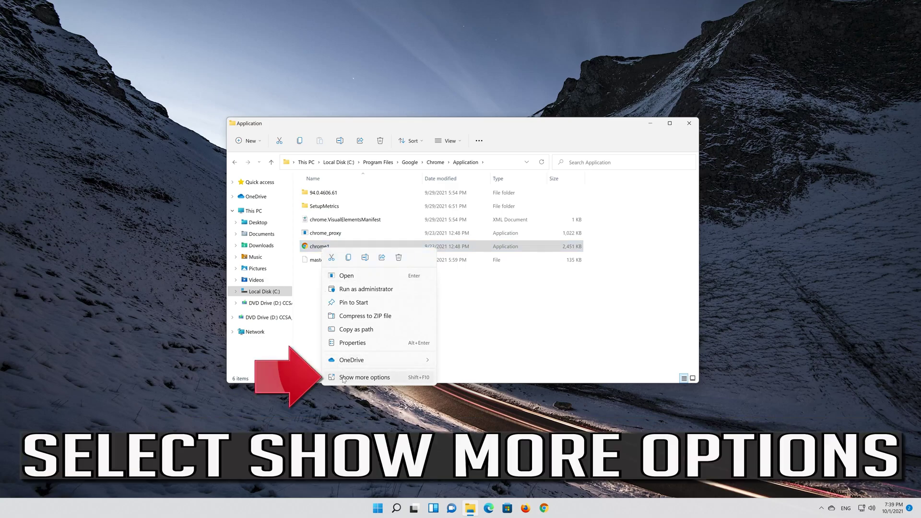
{"action": "left_click", "coordinate": [379, 379]}
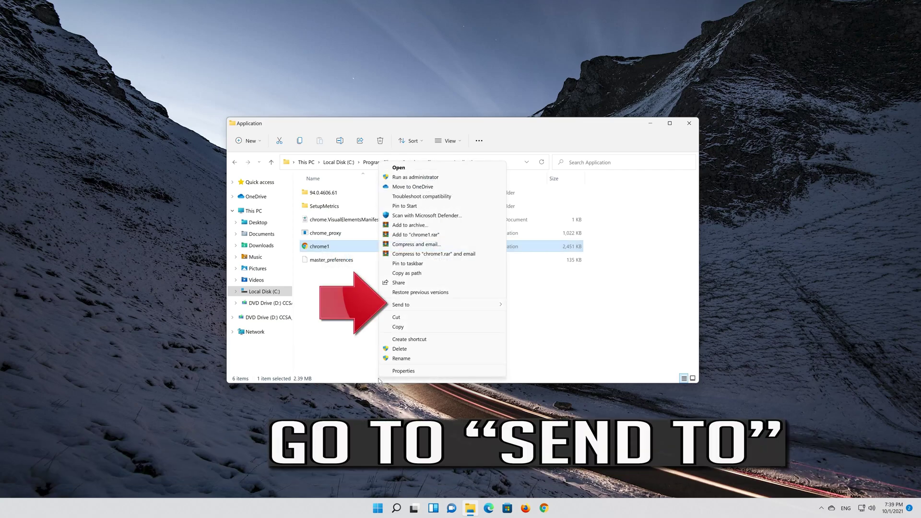
{"action": "mouse_move", "coordinate": [418, 305]}
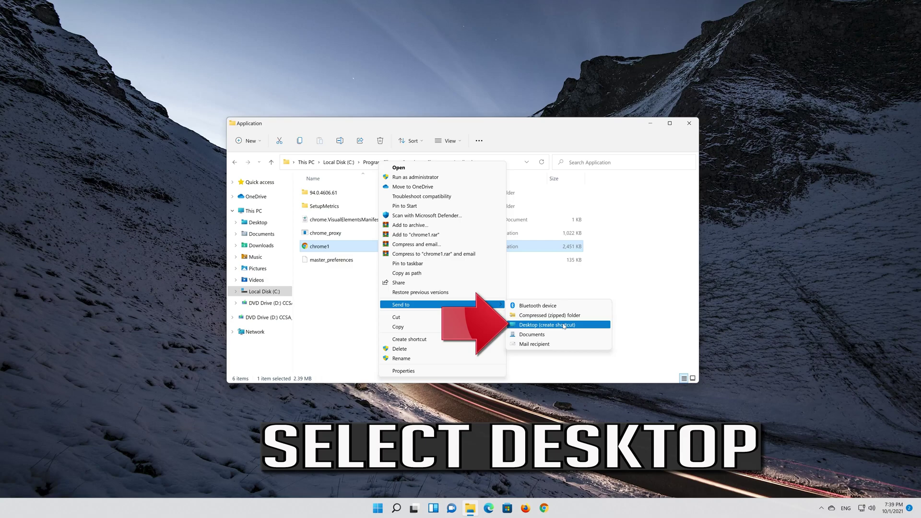
{"action": "left_click", "coordinate": [563, 326]}
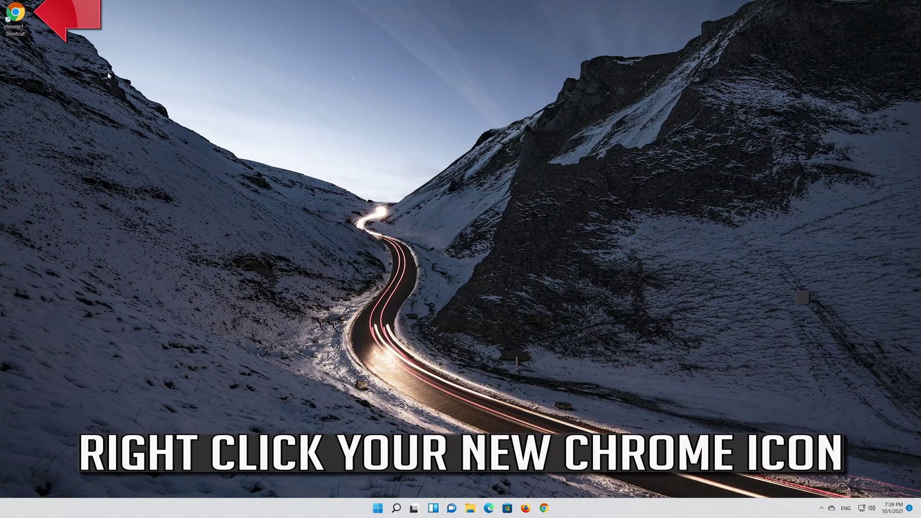
Step: Rename the 'chrome1 - Shortcut' desktop icon to Chrome
{"action": "right_click", "coordinate": [15, 20]}
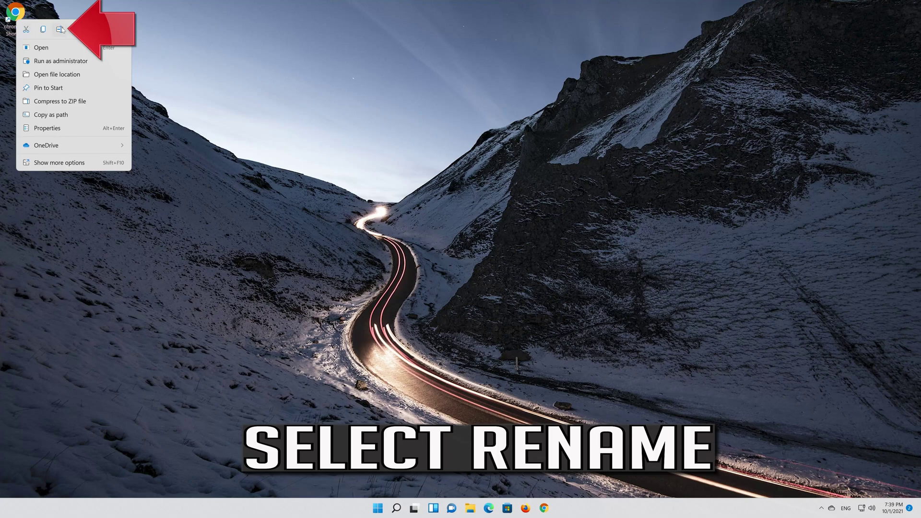
{"action": "left_click", "coordinate": [62, 29]}
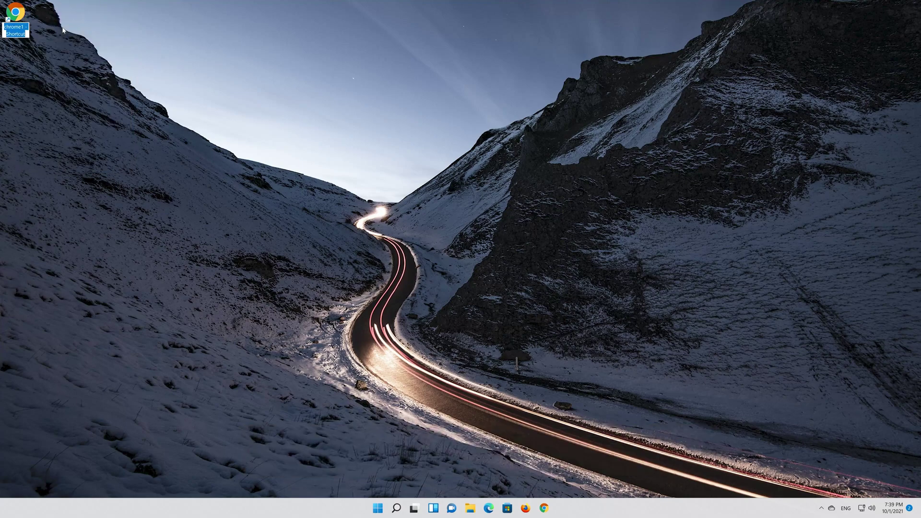
{"action": "type", "text": "Chro"}
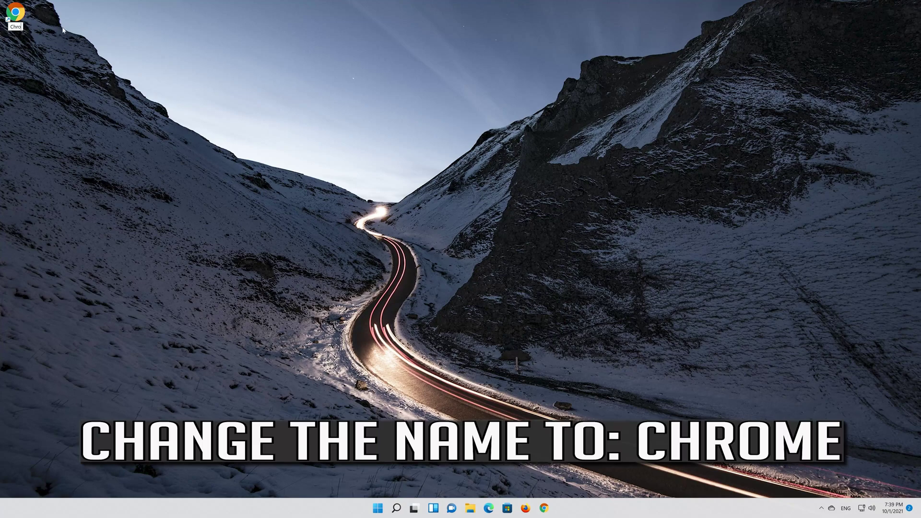
{"action": "type", "text": "me"}
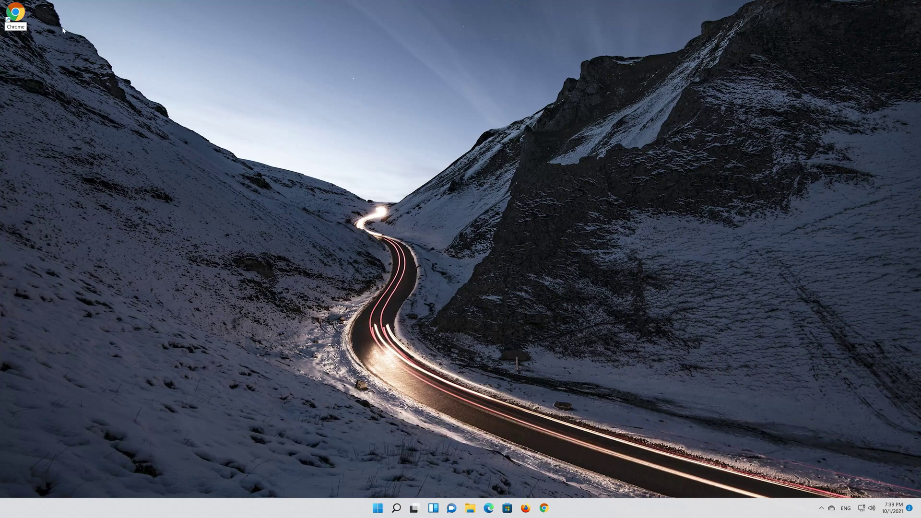
{"action": "key", "text": "Return"}
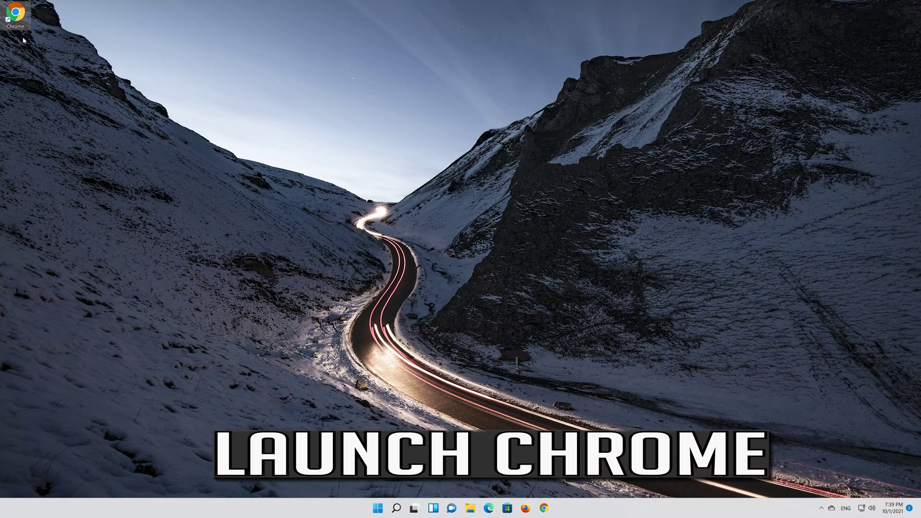
{"action": "double_click", "coordinate": [18, 20]}
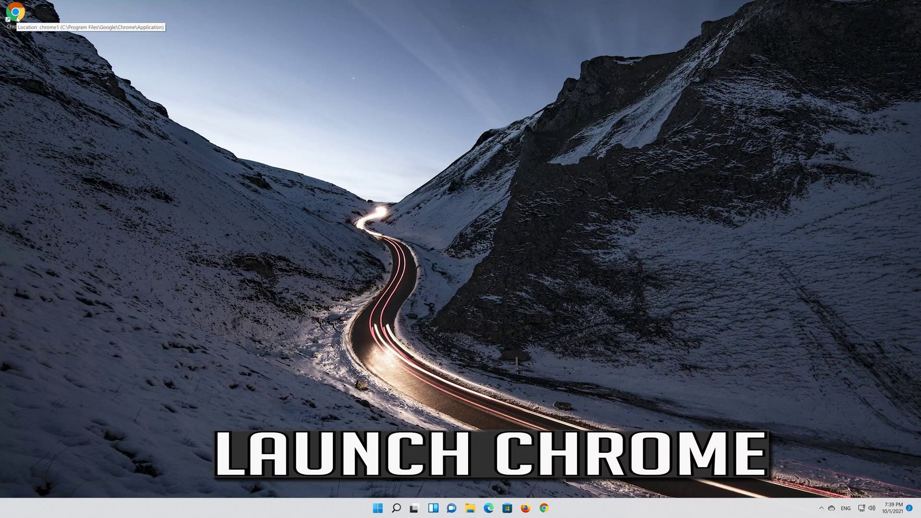
{"action": "double_click", "coordinate": [8, 18]}
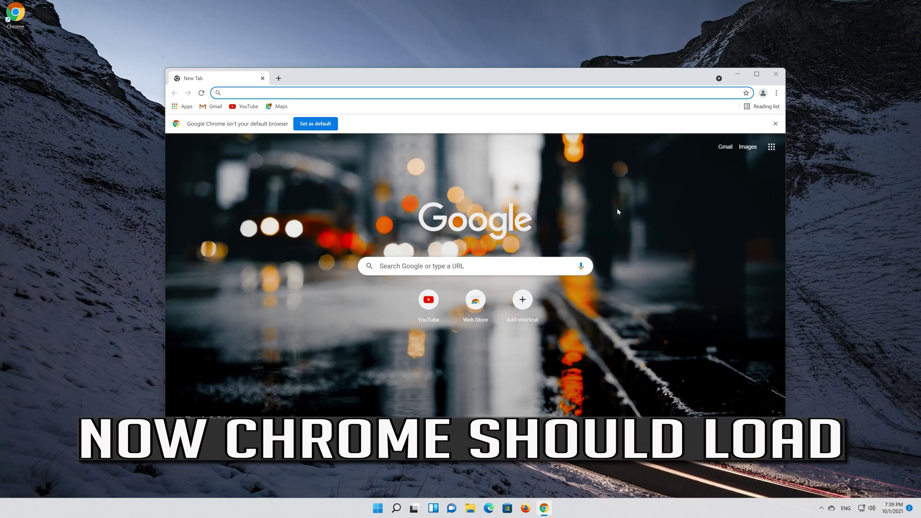
{"action": "left_click", "coordinate": [776, 74]}
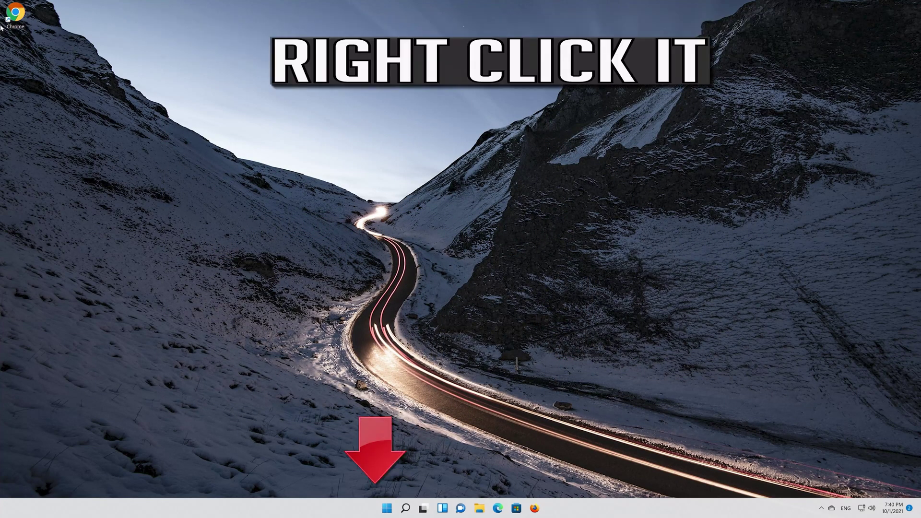
Step: Pin the Chrome desktop shortcut to the taskbar via Show more options
{"action": "right_click", "coordinate": [14, 15]}
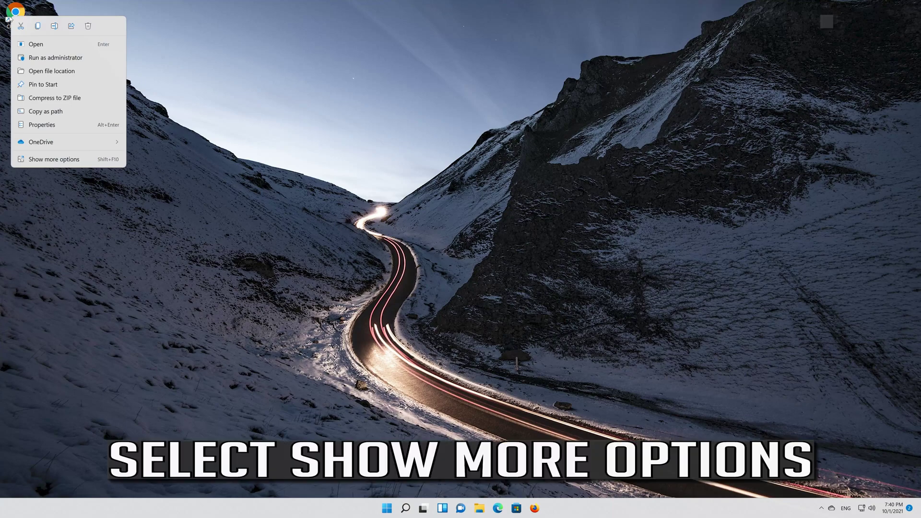
{"action": "left_click", "coordinate": [77, 160]}
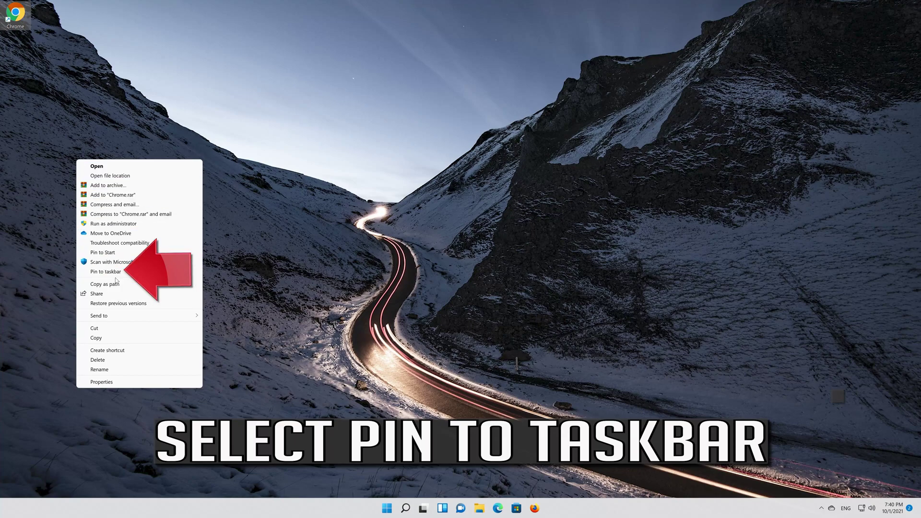
{"action": "left_click", "coordinate": [132, 272]}
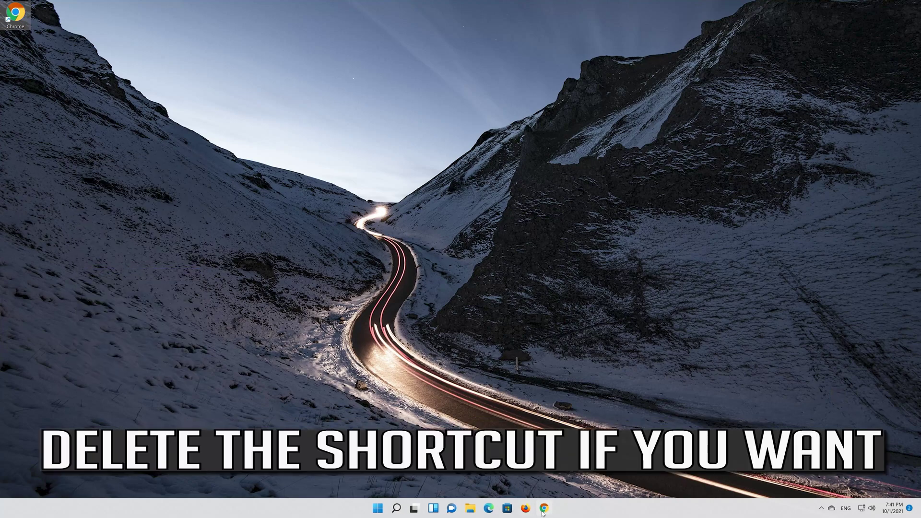
Step: Remove the Chrome desktop shortcut and start Chrome from its taskbar pin to verify it runs
{"action": "left_click_drag", "start_coordinate": [88, 79], "coordinate": [7, 12]}
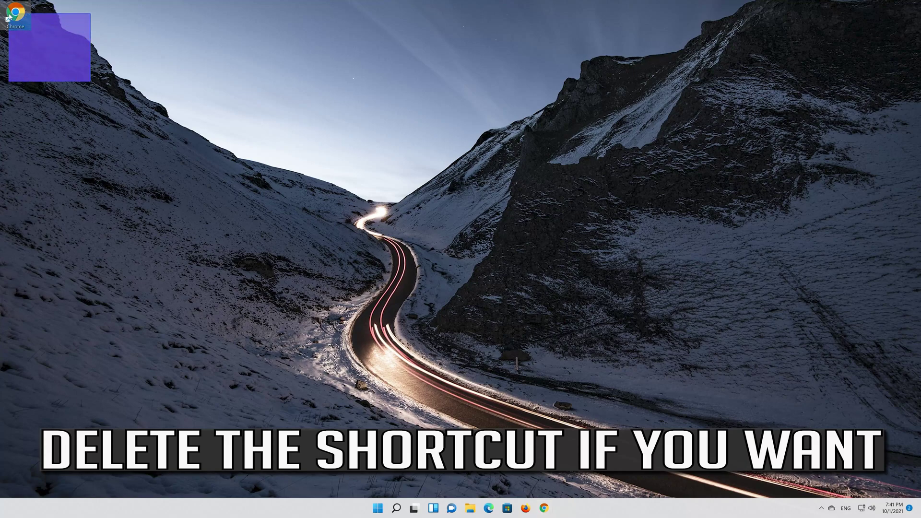
{"action": "right_click", "coordinate": [8, 18]}
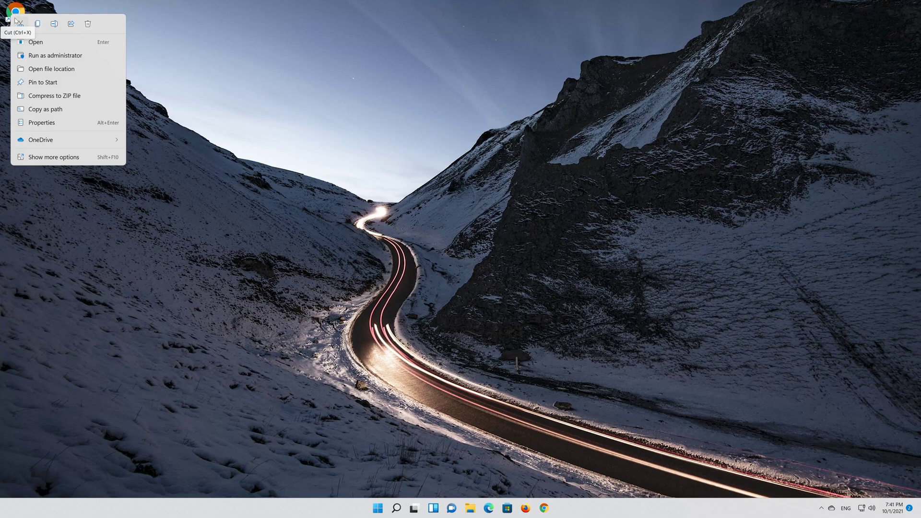
{"action": "left_click", "coordinate": [88, 24]}
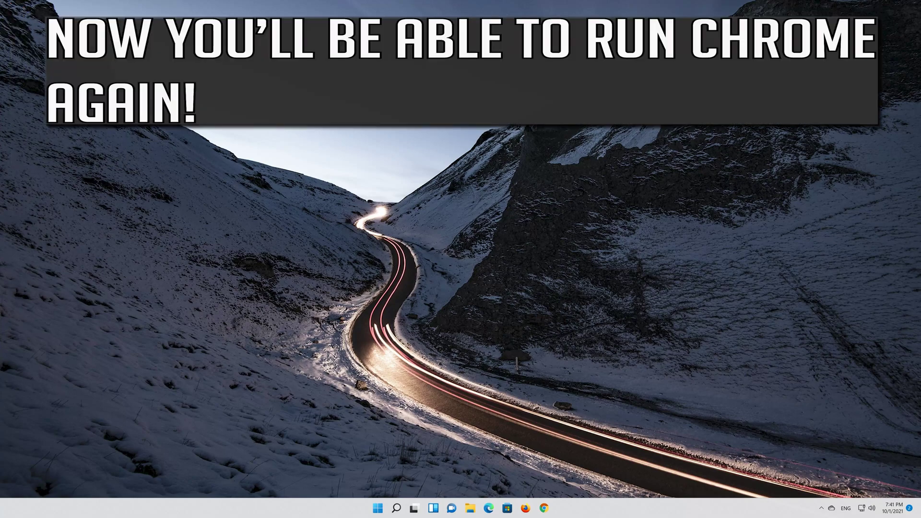
{"action": "left_click", "coordinate": [545, 509]}
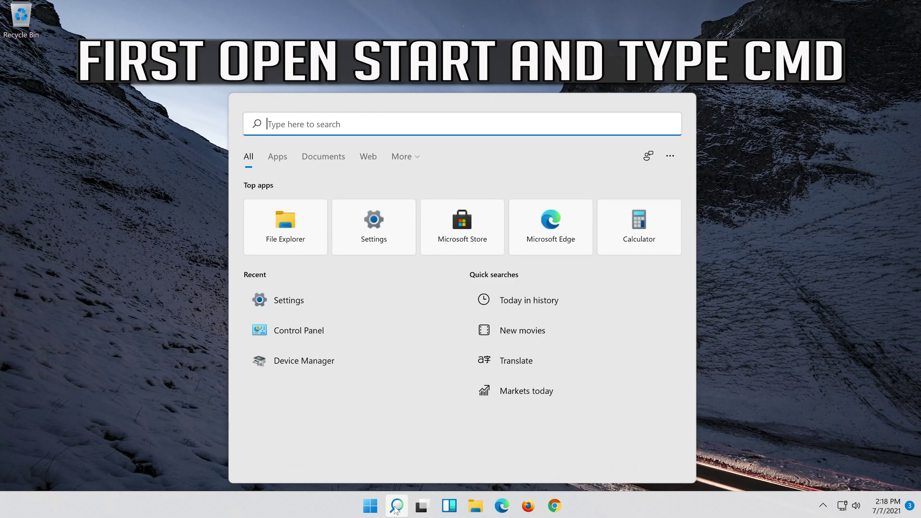
{"action": "type", "text": "cmd"}
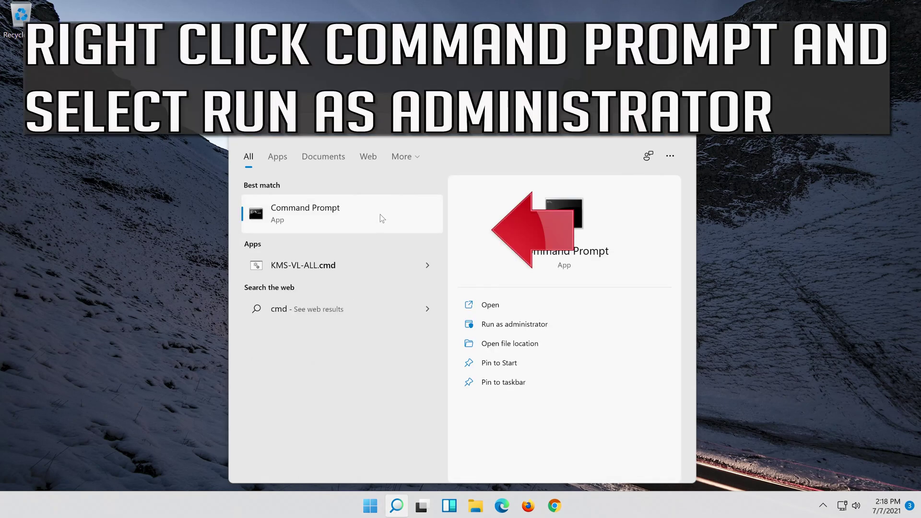
Step: Run Command Prompt as administrator from Start search 'cmd', approving the UAC prompt
{"action": "right_click", "coordinate": [380, 215]}
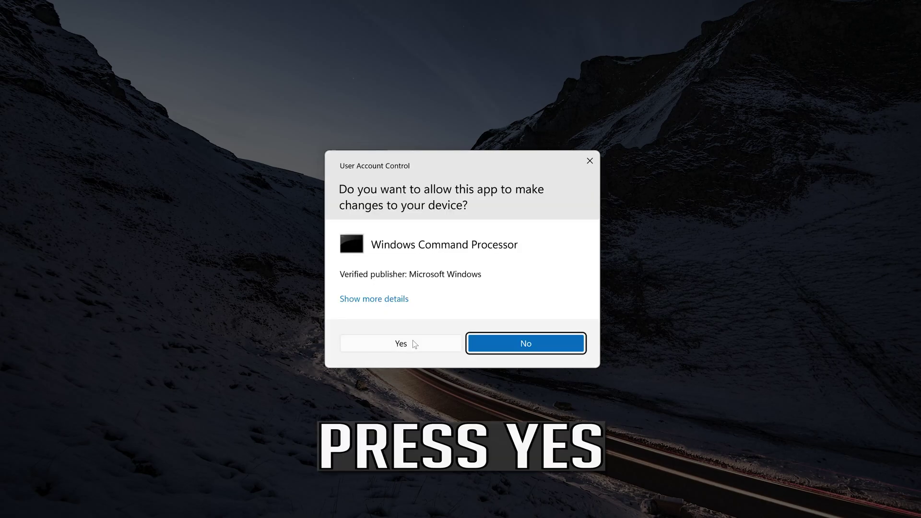
{"action": "left_click", "coordinate": [411, 343]}
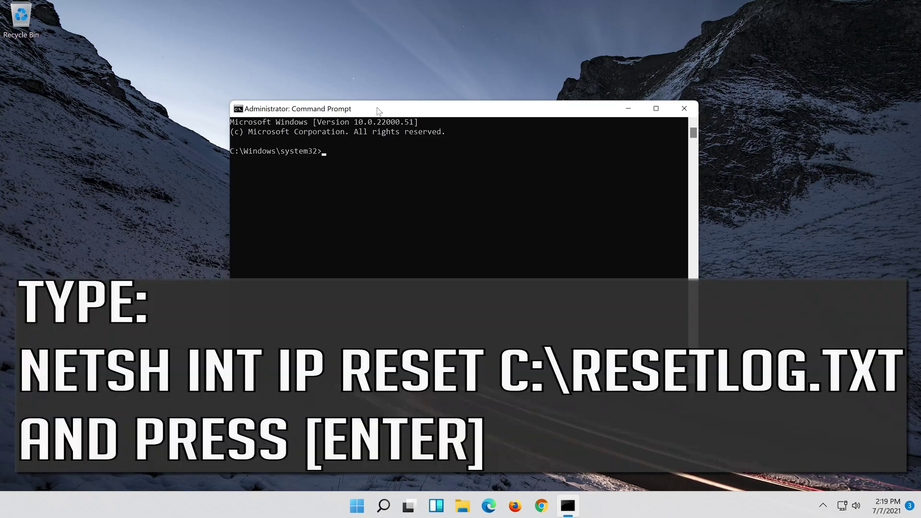
{"action": "type", "text": "n"}
{"action": "type", "text": "et"}
{"action": "type", "text": "sh"}
{"action": "type", "text": " int"}
{"action": "type", "text": " ip r"}
{"action": "type", "text": "ese"}
{"action": "type", "text": "t c:\\"}
{"action": "type", "text": "re"}
{"action": "type", "text": "se"}
{"action": "type", "text": "t"}
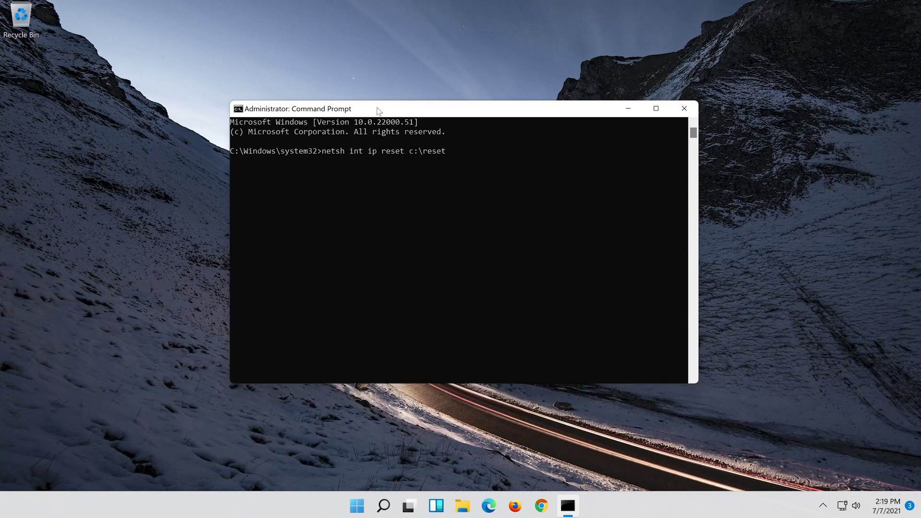
{"action": "type", "text": "log.tx"}
{"action": "type", "text": "t"}
Step: Run netsh int ip reset c:\resetlog.txt to reset TCP/IP with the log on C:
{"action": "key", "text": "Return"}
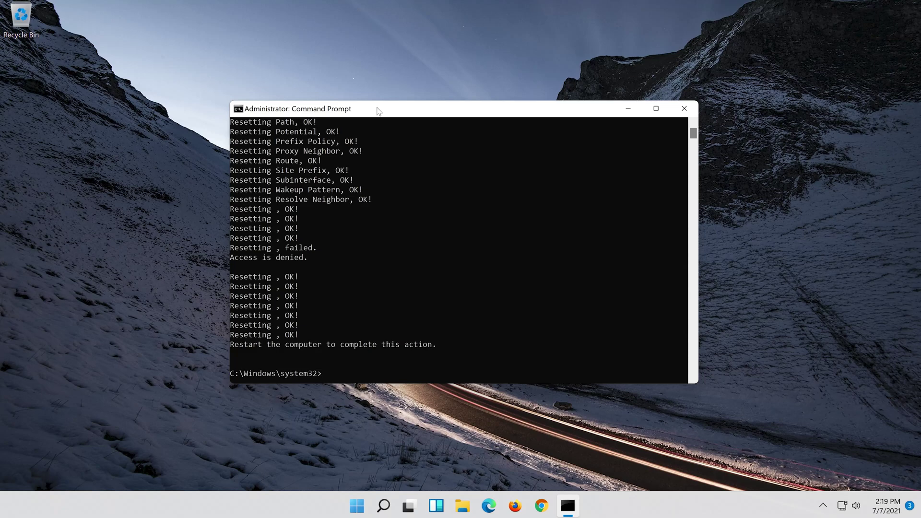
{"action": "type", "text": "net"}
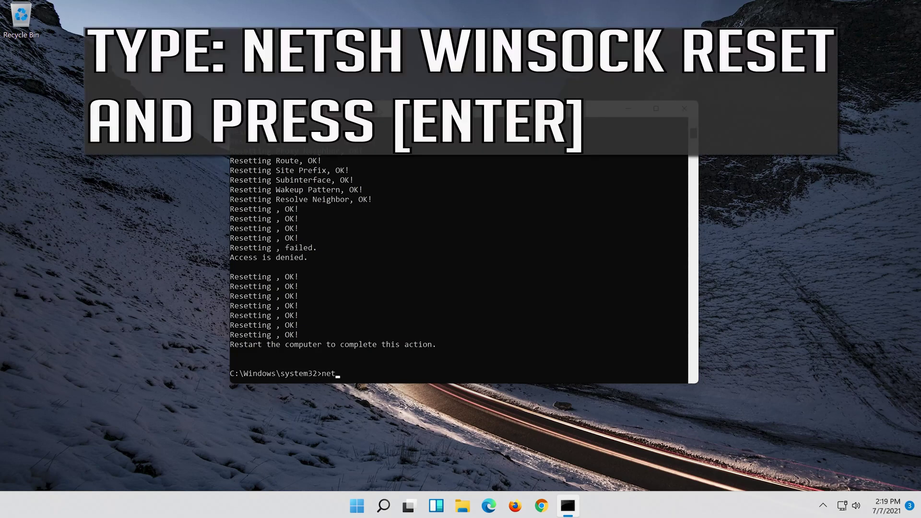
{"action": "type", "text": "sh"}
{"action": "type", "text": " wins"}
{"action": "type", "text": "oc"}
{"action": "type", "text": "k rese"}
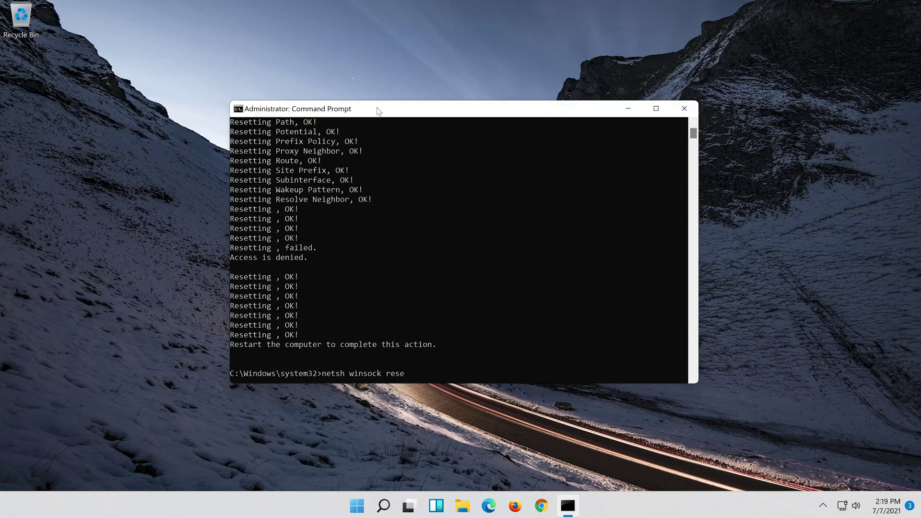
{"action": "type", "text": "t"}
Step: Run netsh winsock reset to reset the Winsock Catalog
{"action": "key", "text": "Return"}
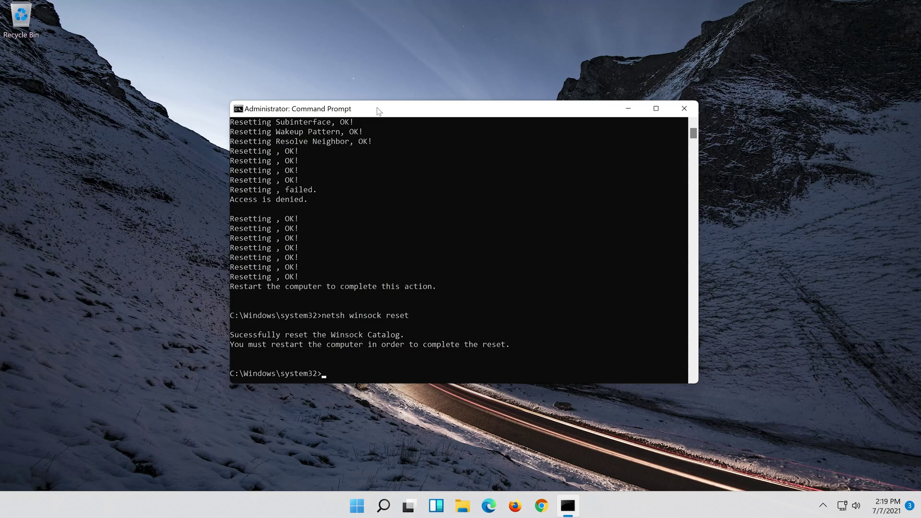
{"action": "type", "text": "ipconfig /"}
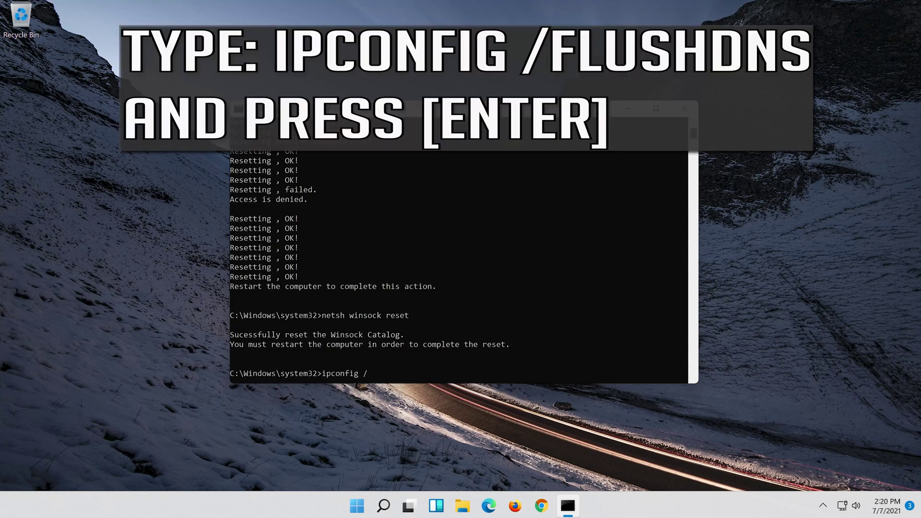
{"action": "type", "text": "flus"}
{"action": "type", "text": "hd"}
{"action": "type", "text": "ns"}
Step: Run ipconfig /flushdns to clear the DNS resolver cache, then exit the window
{"action": "key", "text": "Return"}
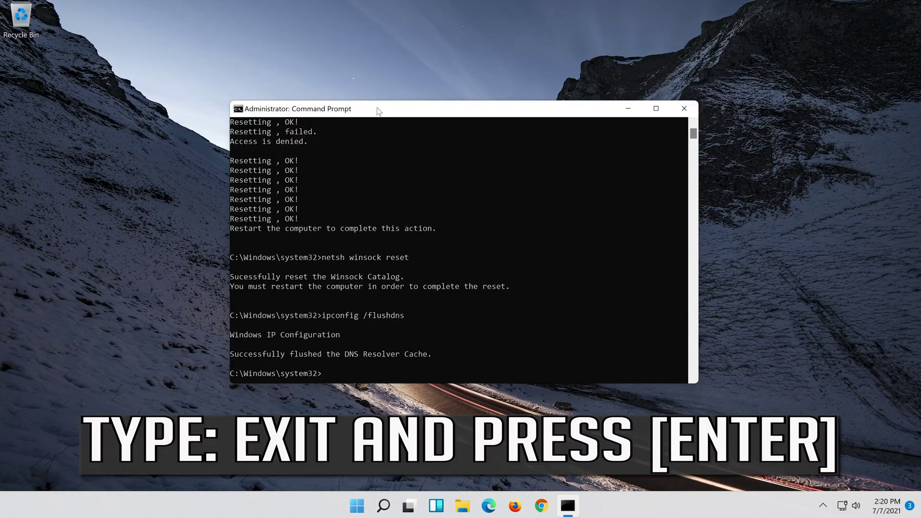
{"action": "type", "text": "exi"}
{"action": "type", "text": "t"}
{"action": "key", "text": "Return"}
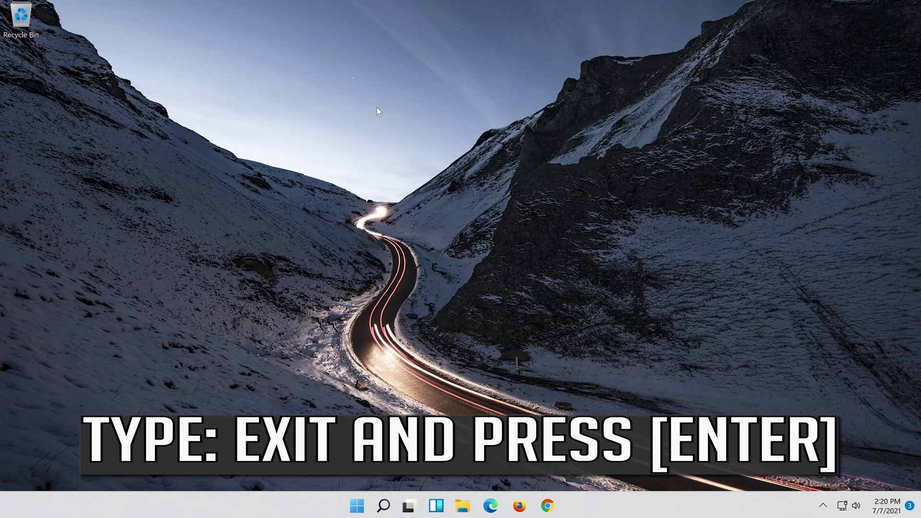